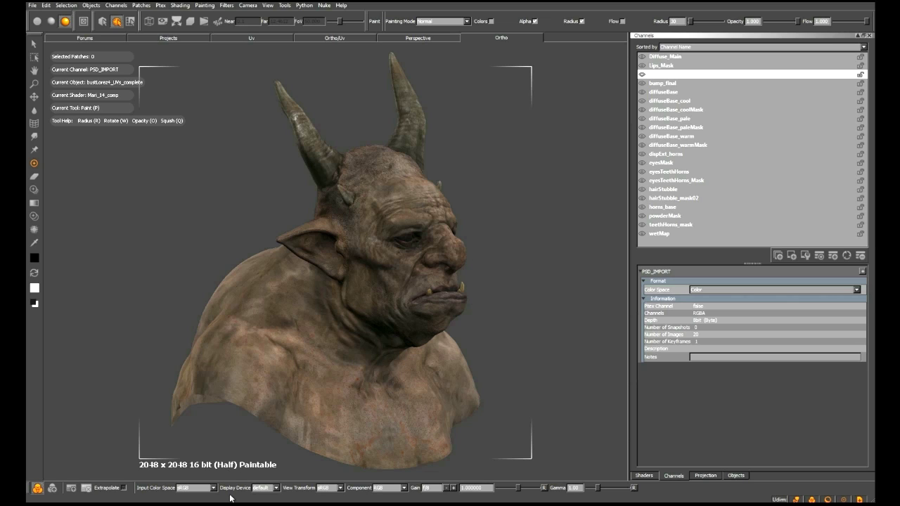
- Switch from Mari to PSD_EyeTexture_ForImport.psd open in Photoshop
{"action": "key", "text": "alt+Tab"}
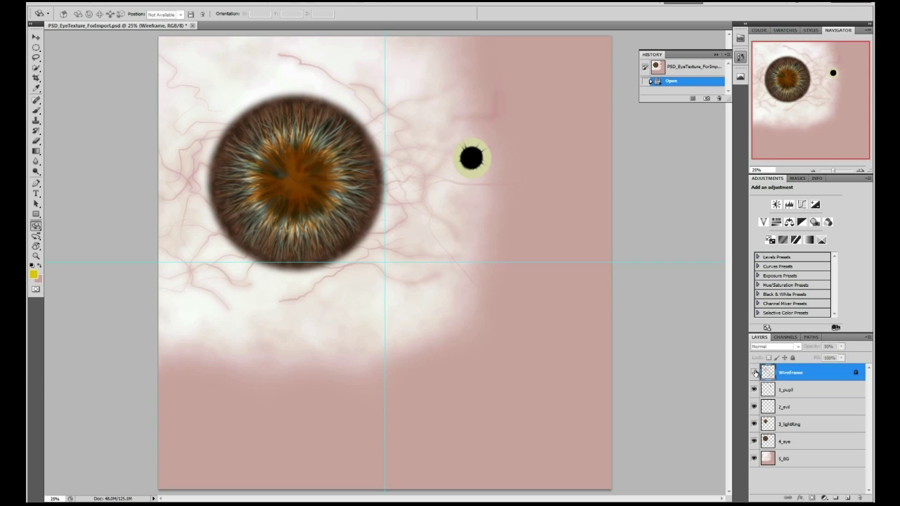
- Show the Wireframe layer over the eye texture, then hide it again
{"action": "left_click", "coordinate": [754, 373]}
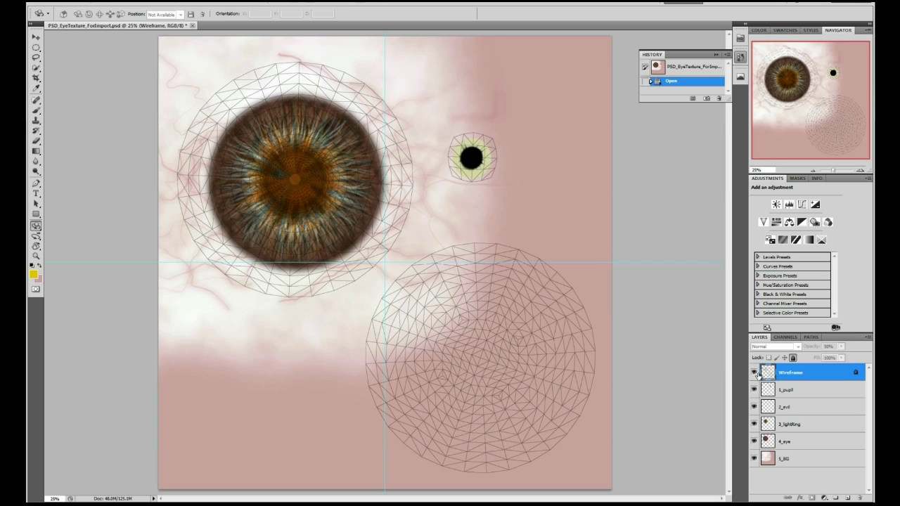
{"action": "left_click", "coordinate": [753, 373]}
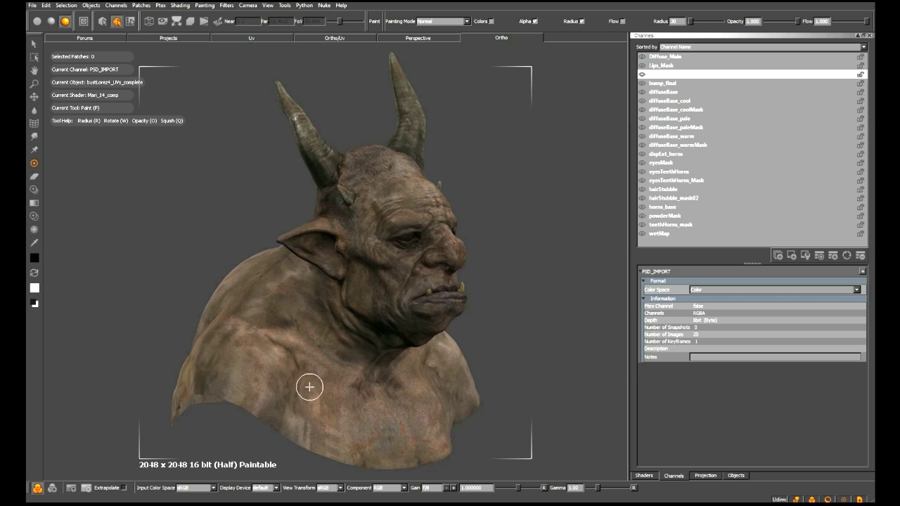
- Select the PSD_IMPORT channel, open and cancel its Import dialog, then switch to the Uv view
{"action": "left_click", "coordinate": [672, 75]}
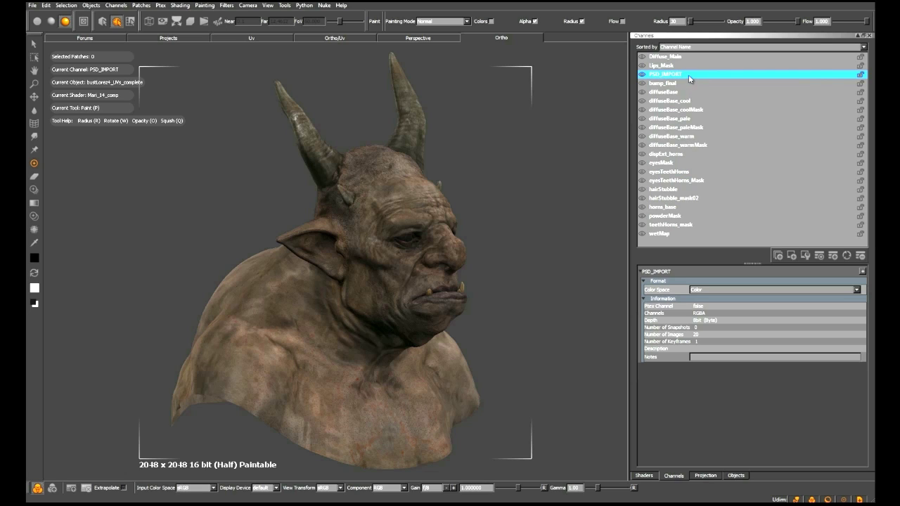
{"action": "right_click", "coordinate": [666, 75]}
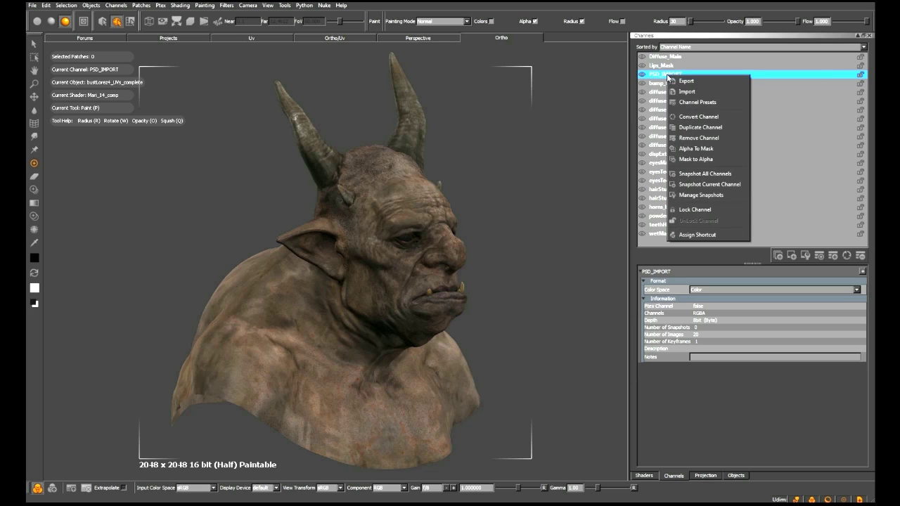
{"action": "left_click", "coordinate": [686, 92]}
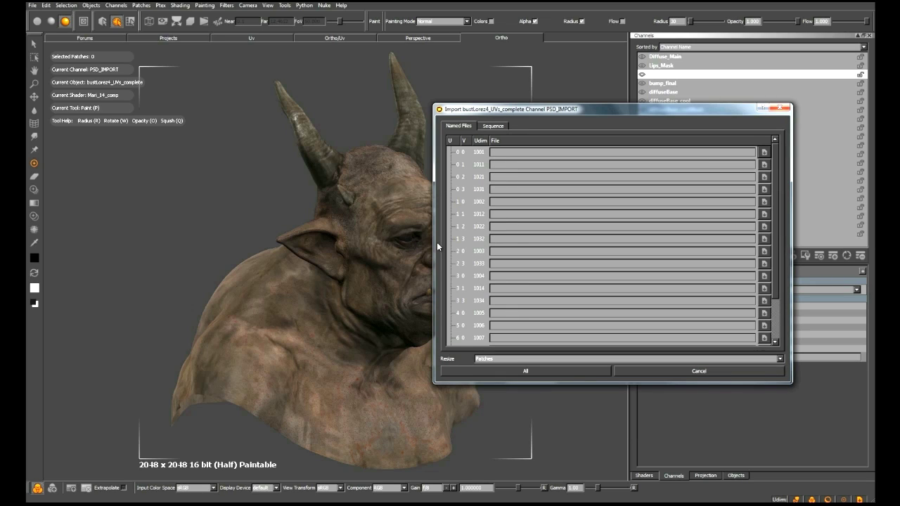
{"action": "left_click", "coordinate": [665, 369]}
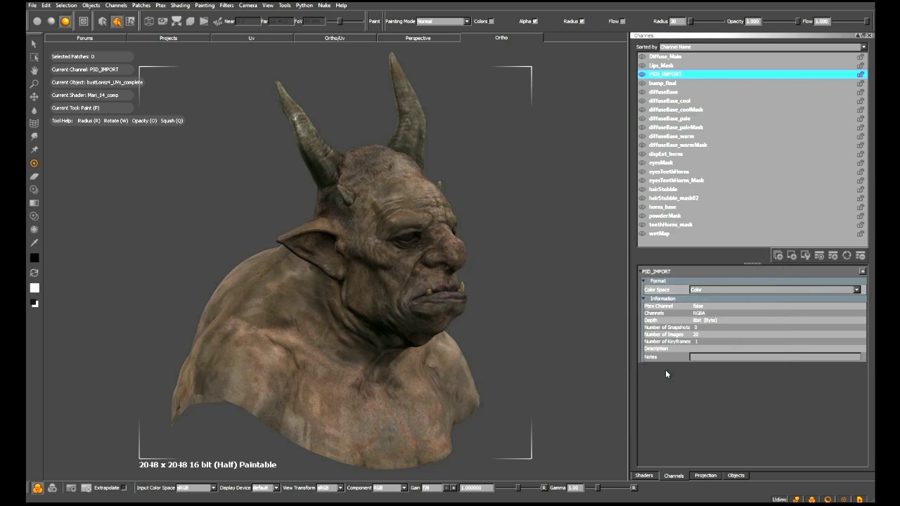
{"action": "left_click", "coordinate": [271, 37]}
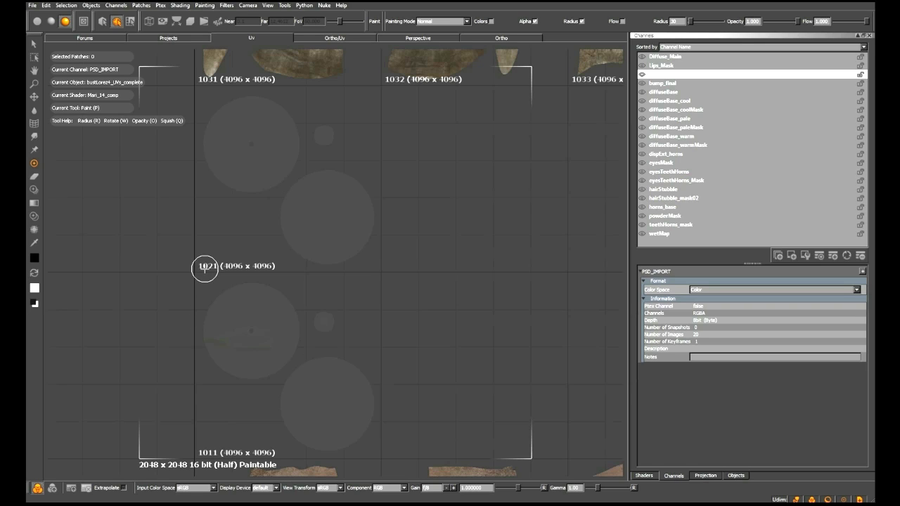
- Import into PSD_IMPORT, choosing D:/DEMO_MATERIAL/Mari/Mari_14/elements/EYE/PSD_EyeTexture_ForImport.psd for patch 1011
{"action": "right_click", "coordinate": [679, 73]}
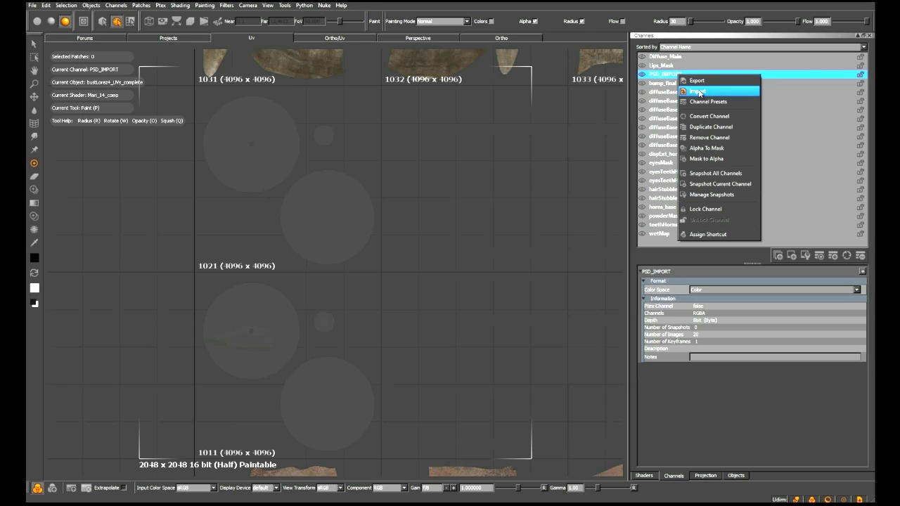
{"action": "left_click", "coordinate": [701, 92]}
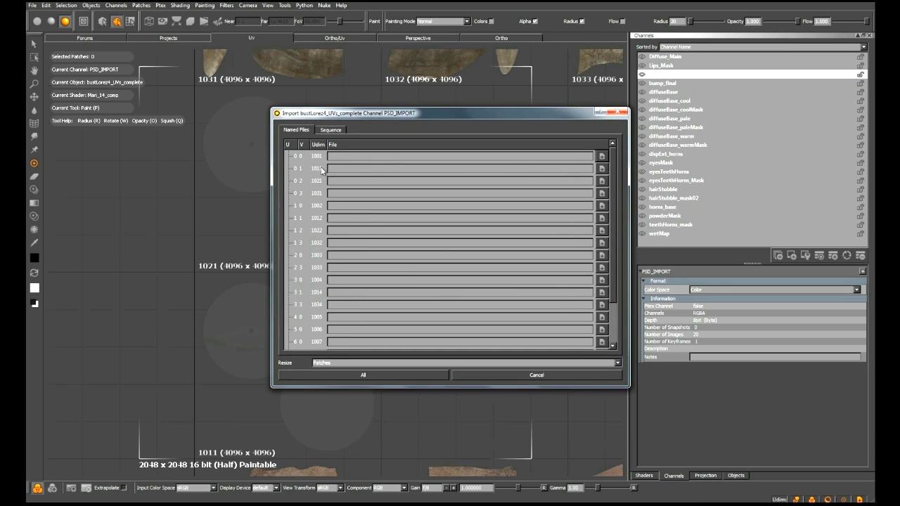
{"action": "left_click", "coordinate": [602, 156]}
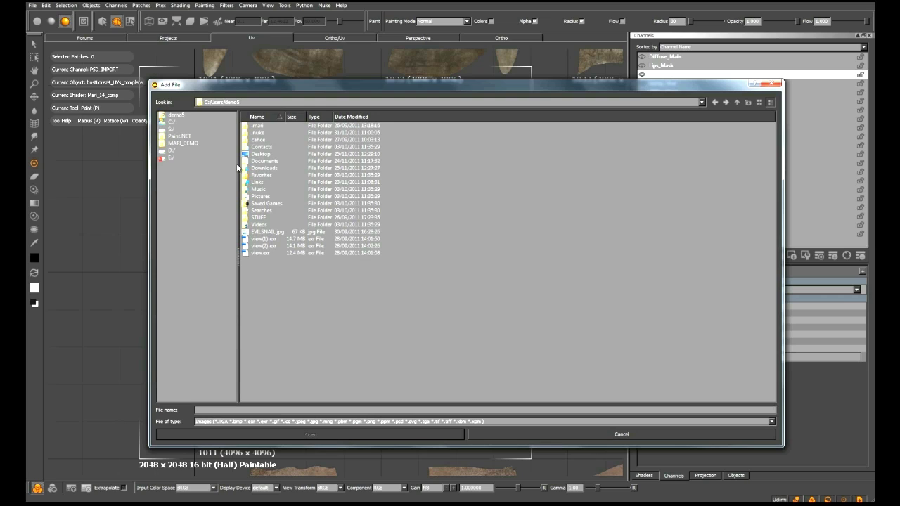
{"action": "left_click", "coordinate": [185, 150]}
{"action": "double_click", "coordinate": [261, 126]}
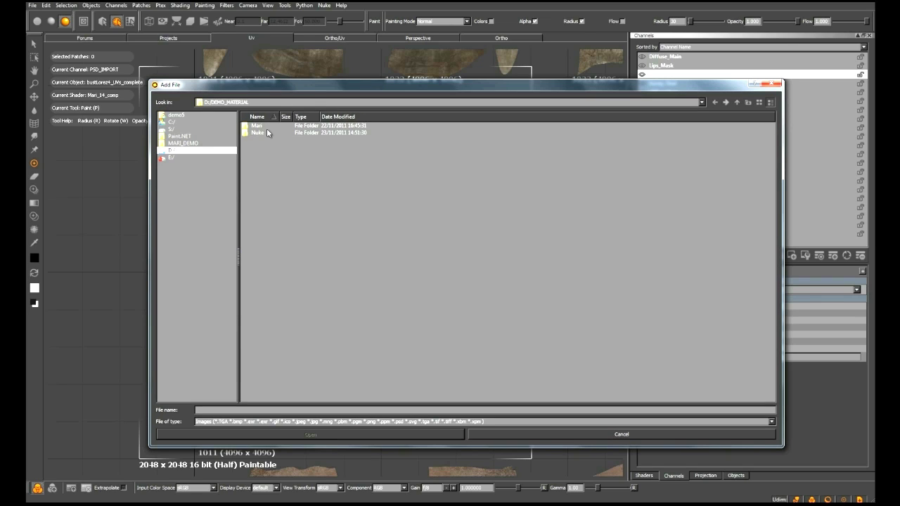
{"action": "double_click", "coordinate": [271, 128]}
{"action": "double_click", "coordinate": [264, 140]}
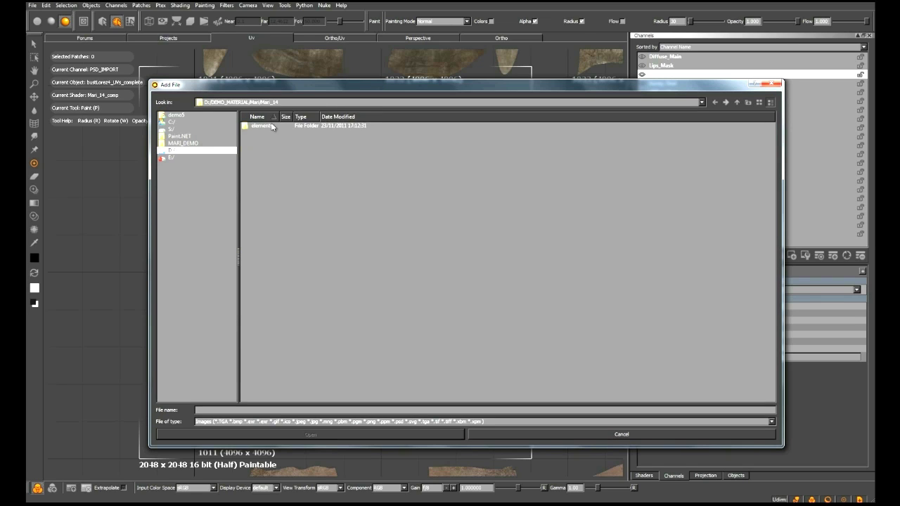
{"action": "double_click", "coordinate": [274, 126]}
{"action": "double_click", "coordinate": [272, 126]}
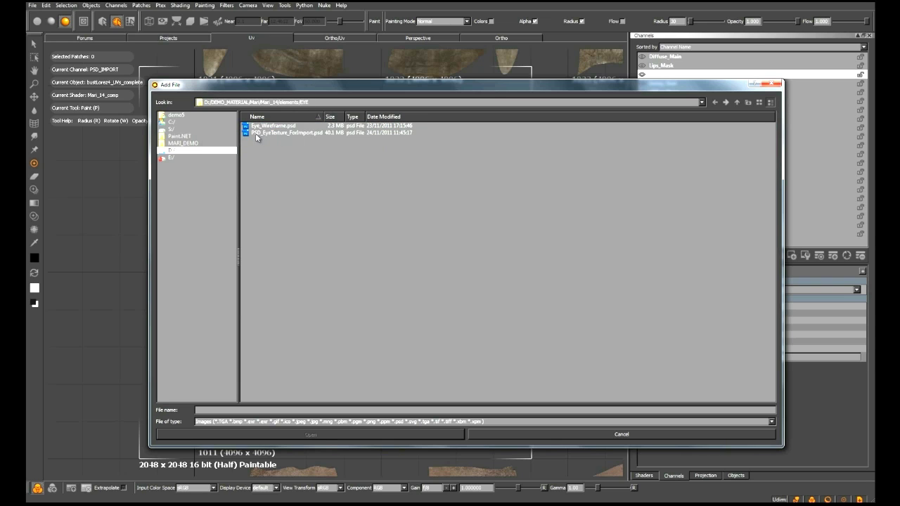
{"action": "left_click", "coordinate": [256, 133]}
{"action": "left_click", "coordinate": [332, 431]}
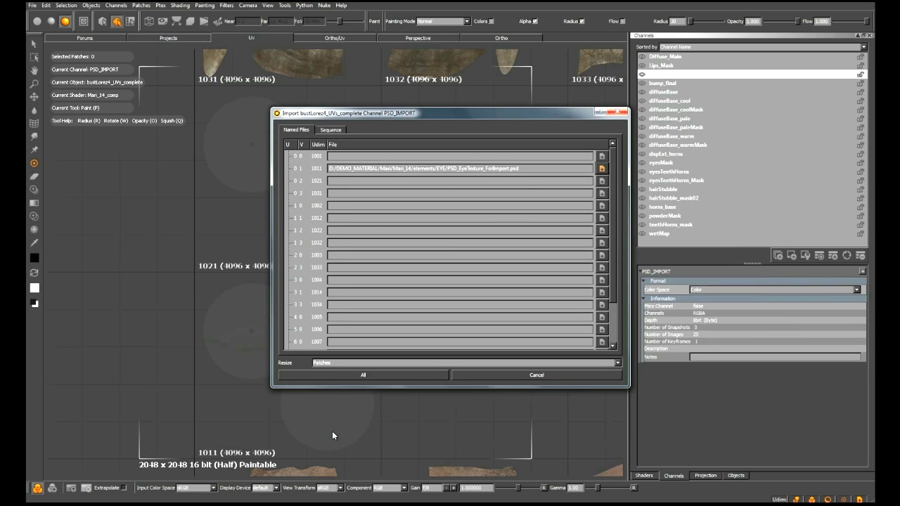
- Copy the 1011 file path into patch 1021 and import all patches
{"action": "left_click_drag", "start_coordinate": [530, 170], "coordinate": [316, 171]}
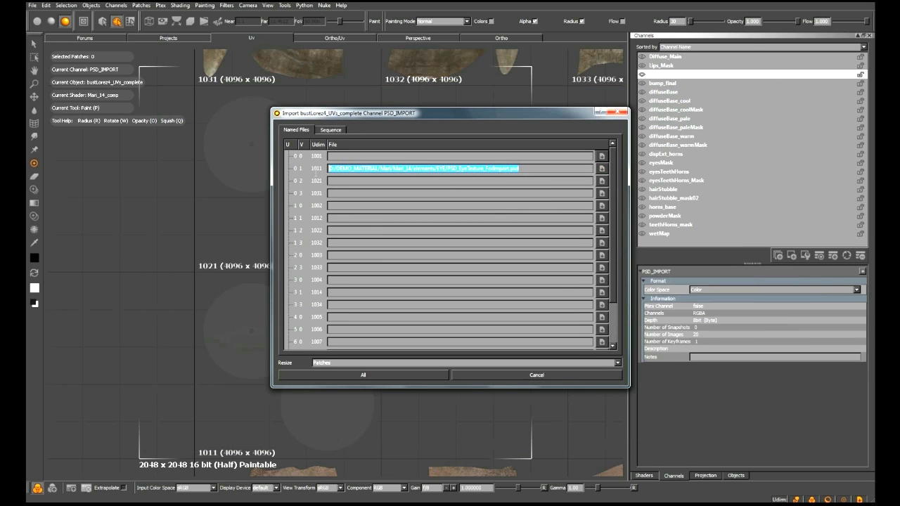
{"action": "key", "text": "ctrl+c"}
{"action": "left_click", "coordinate": [379, 181]}
{"action": "key", "text": "ctrl+v"}
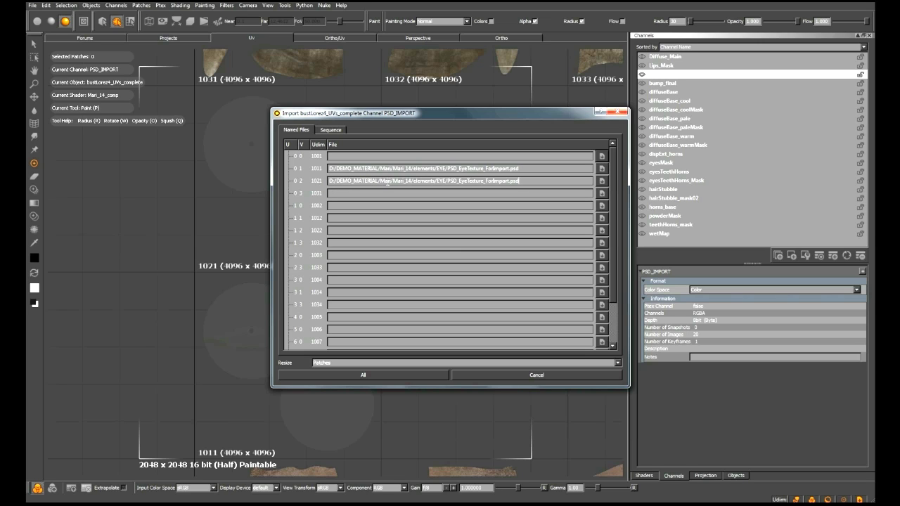
{"action": "left_click", "coordinate": [363, 375]}
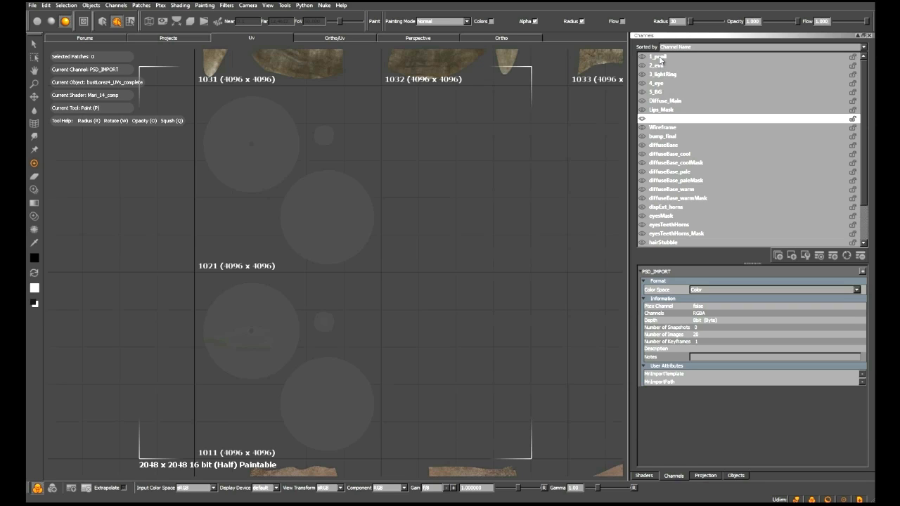
- Set the current shader to Default and view channels 1_pupil, 2_evil, 3_lightRing, 4_eye and 5_BG
{"action": "key", "text": "grave"}
{"action": "left_click", "coordinate": [453, 156]}
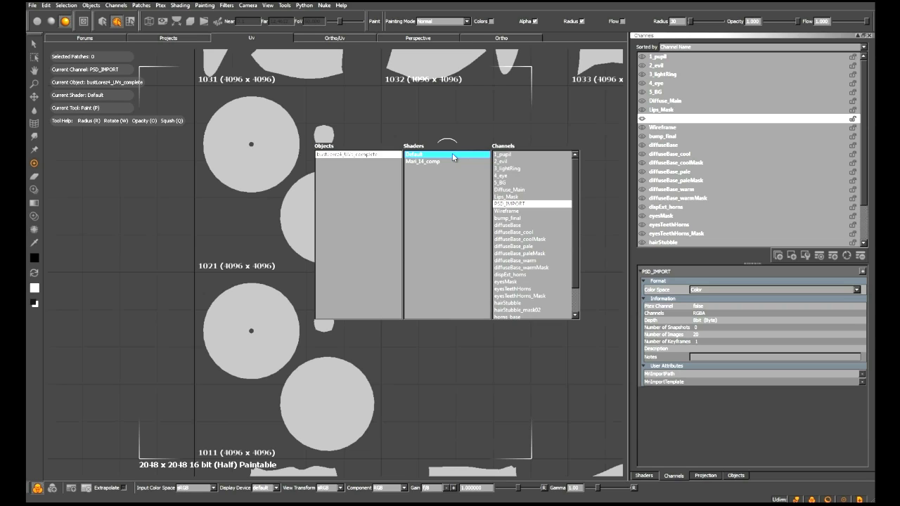
{"action": "left_click", "coordinate": [659, 58]}
{"action": "left_click", "coordinate": [672, 66]}
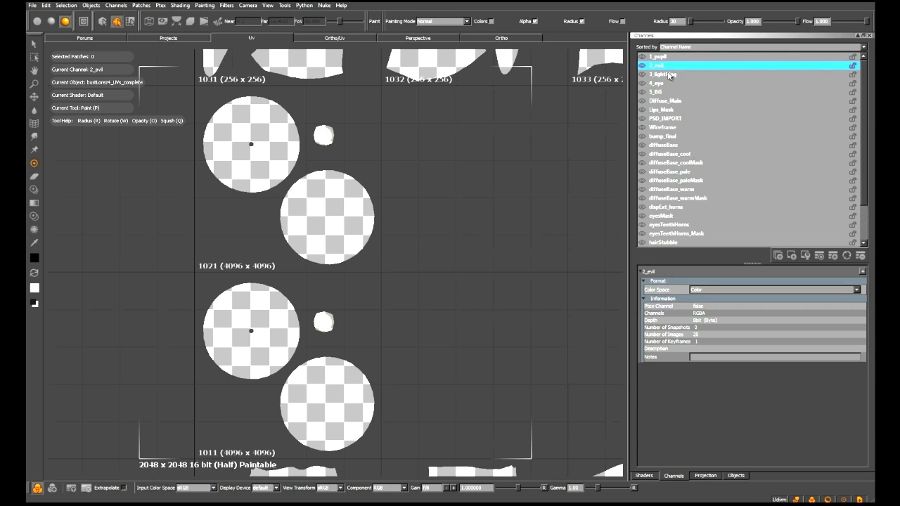
{"action": "left_click", "coordinate": [669, 74]}
{"action": "left_click", "coordinate": [672, 84]}
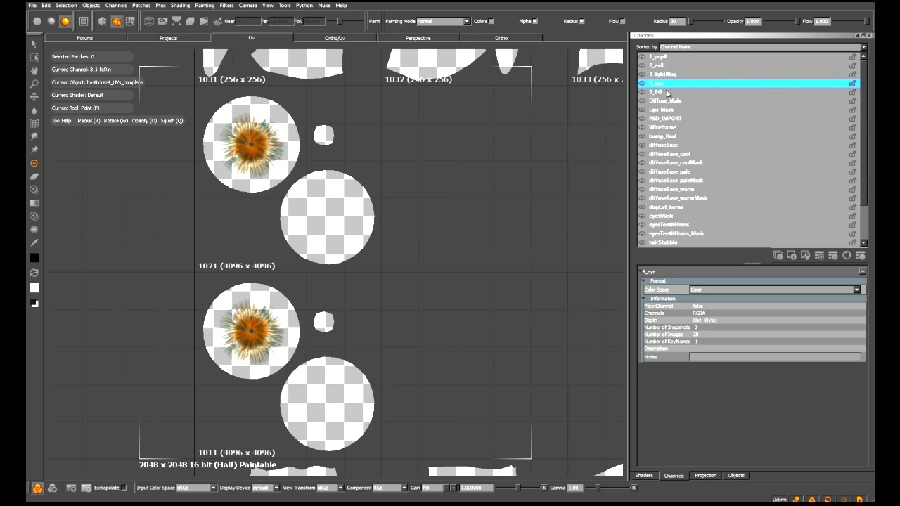
{"action": "left_click", "coordinate": [667, 92]}
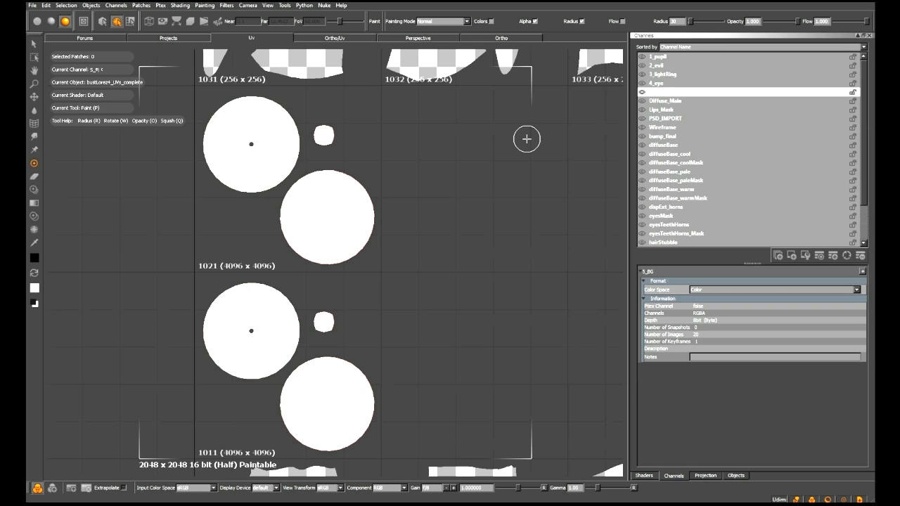
- Create a layered shader from the eye channels and view the bust front-on in Ortho
{"action": "left_click", "coordinate": [644, 476]}
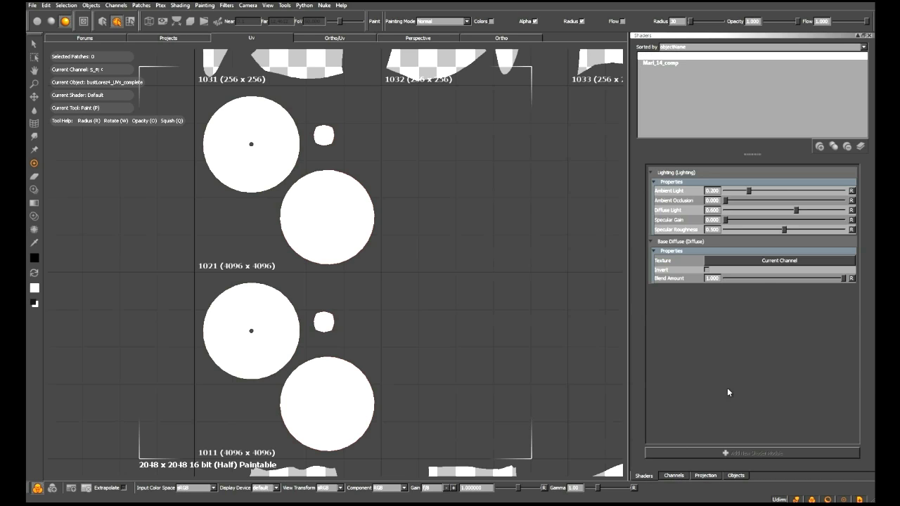
{"action": "left_click", "coordinate": [860, 147]}
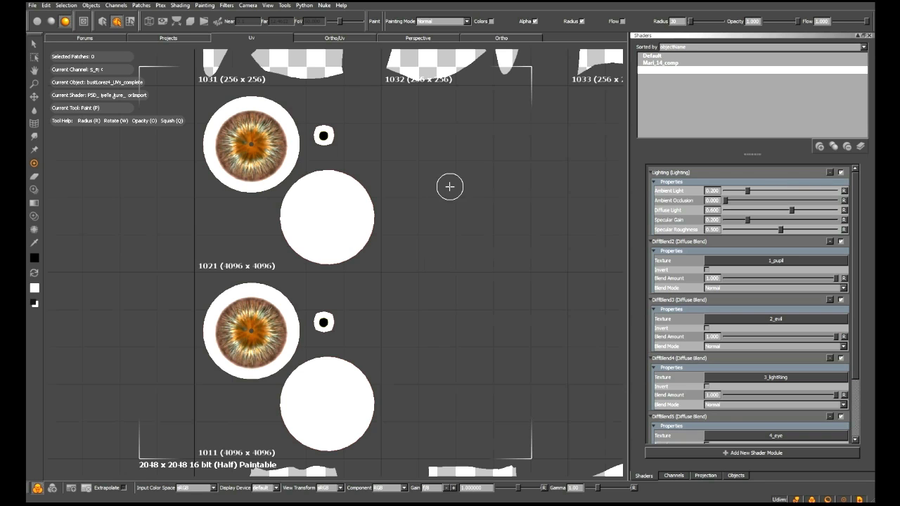
{"action": "left_click", "coordinate": [488, 39]}
{"action": "left_click_drag", "start_coordinate": [476, 171], "coordinate": [336, 231], "text": "alt"}
{"action": "scroll", "coordinate": [466, 270], "scroll_direction": "up", "scroll_amount": 8}
{"action": "scroll", "coordinate": [438, 256], "scroll_direction": "down", "scroll_amount": 5}
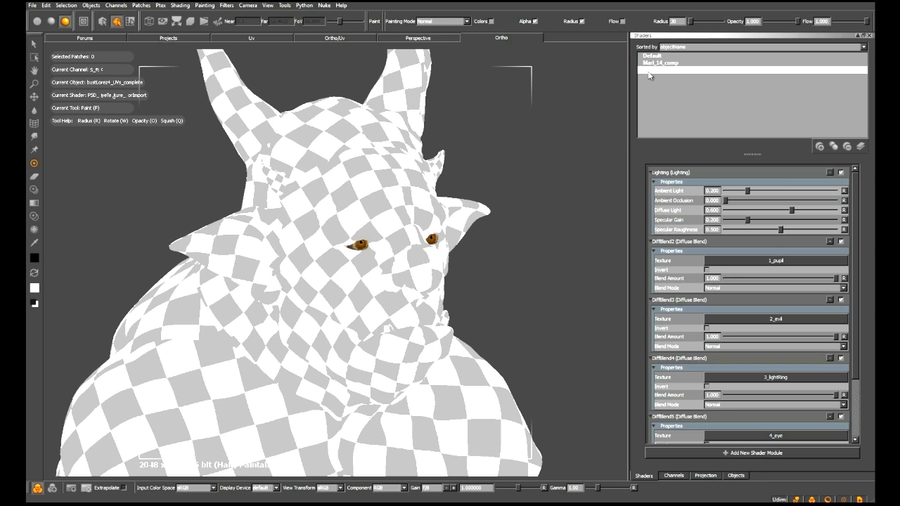
- Bake the PSD_EyeTexture_ForImport shader's Unlit output as Eyes_DiffuseBake across all visible patches
{"action": "left_click", "coordinate": [696, 71]}
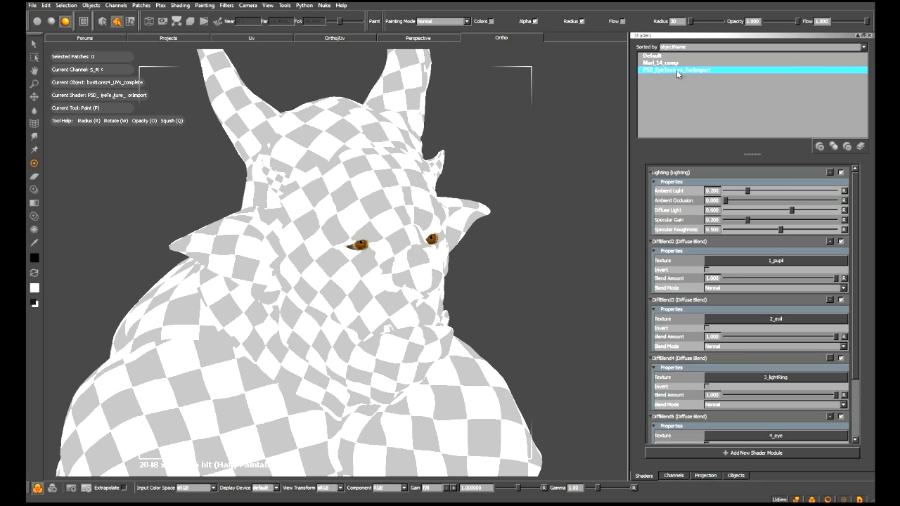
{"action": "right_click", "coordinate": [694, 73]}
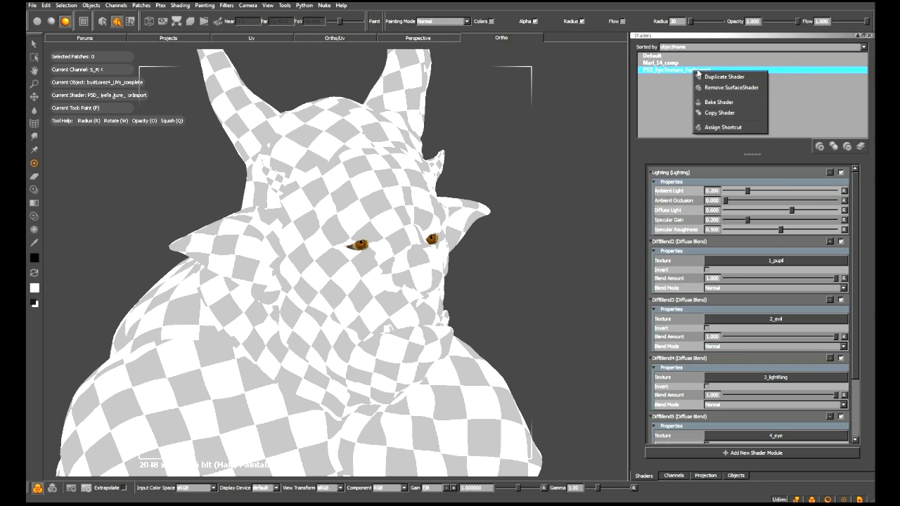
{"action": "left_click", "coordinate": [721, 102]}
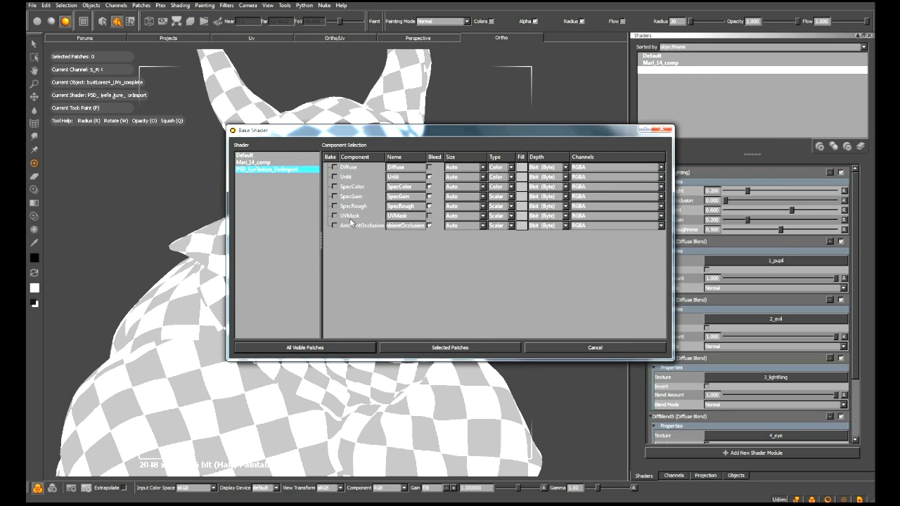
{"action": "left_click", "coordinate": [335, 176]}
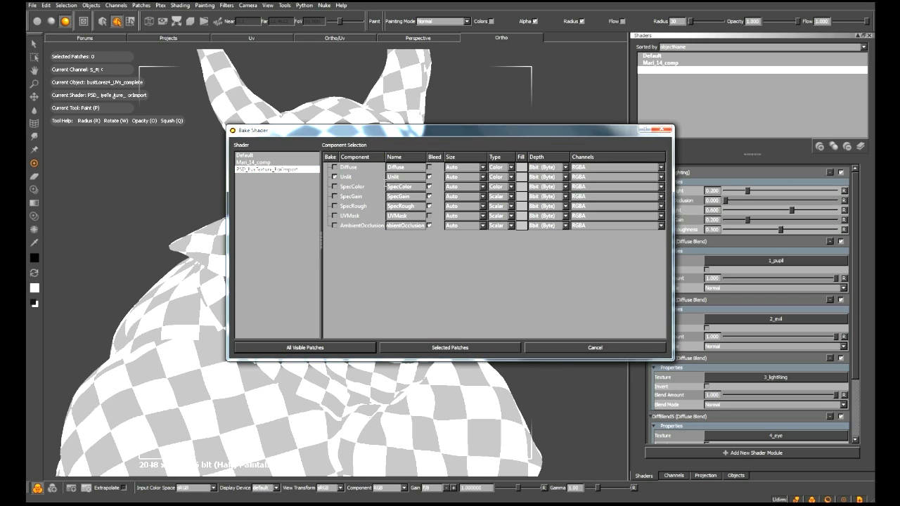
{"action": "key", "text": "Tab"}
{"action": "type", "text": "Eyes_DiffuseBake"}
{"action": "left_click", "coordinate": [331, 348]}
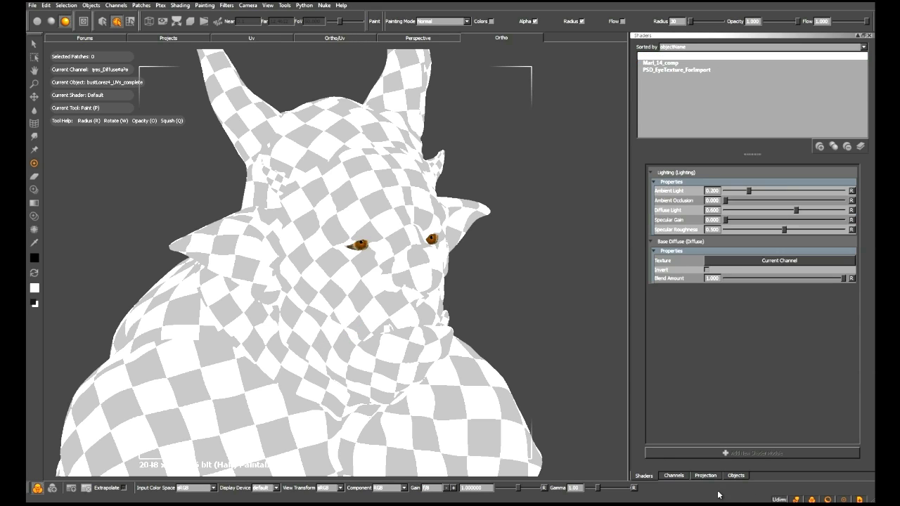
- Select the Eyes_DiffuseBake channel and switch the bust to the Mari_14_comp shader
{"action": "left_click", "coordinate": [679, 477]}
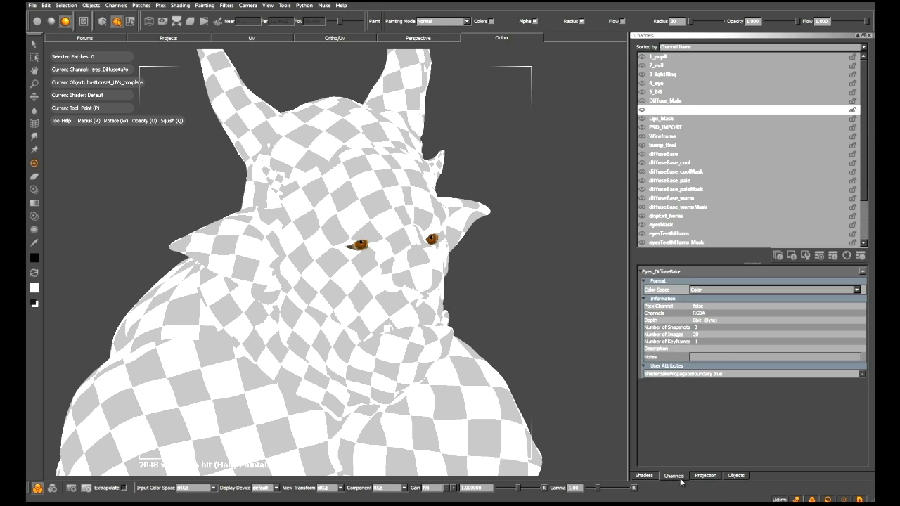
{"action": "left_click", "coordinate": [658, 113]}
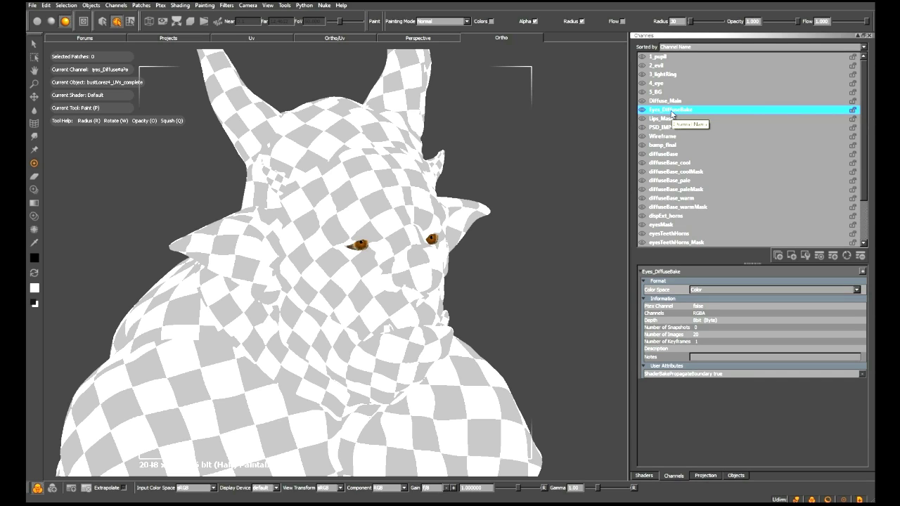
{"action": "key", "text": "Tab"}
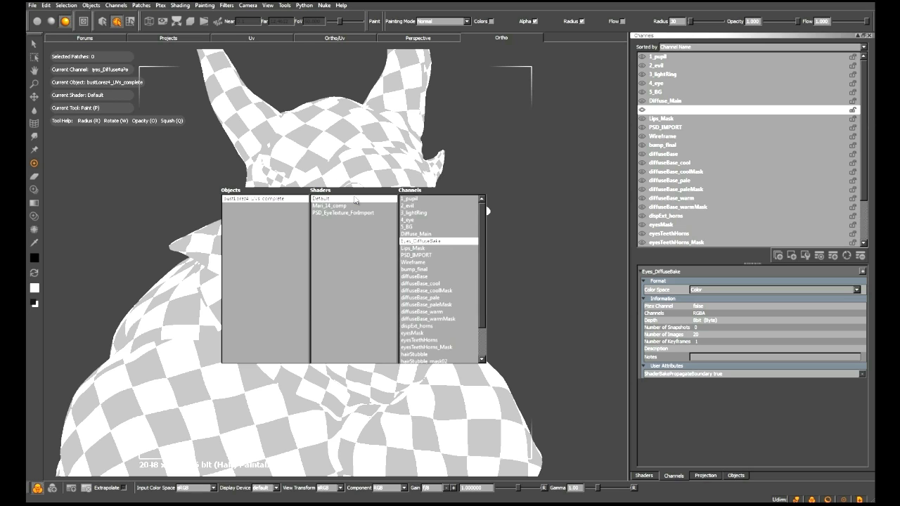
{"action": "left_click", "coordinate": [321, 206]}
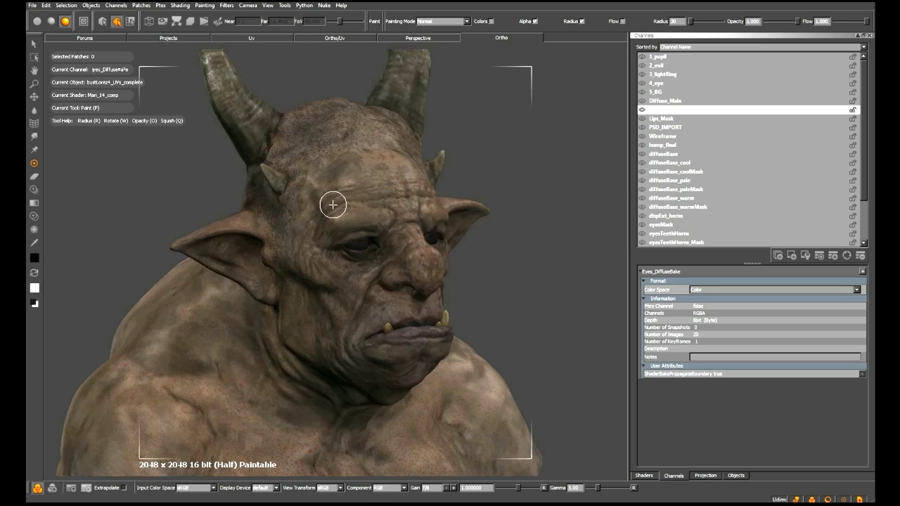
- Add a Diffuse module textured with Eyes_DiffuseBake, then orbit the bust to check the eyes
{"action": "left_click", "coordinate": [646, 476]}
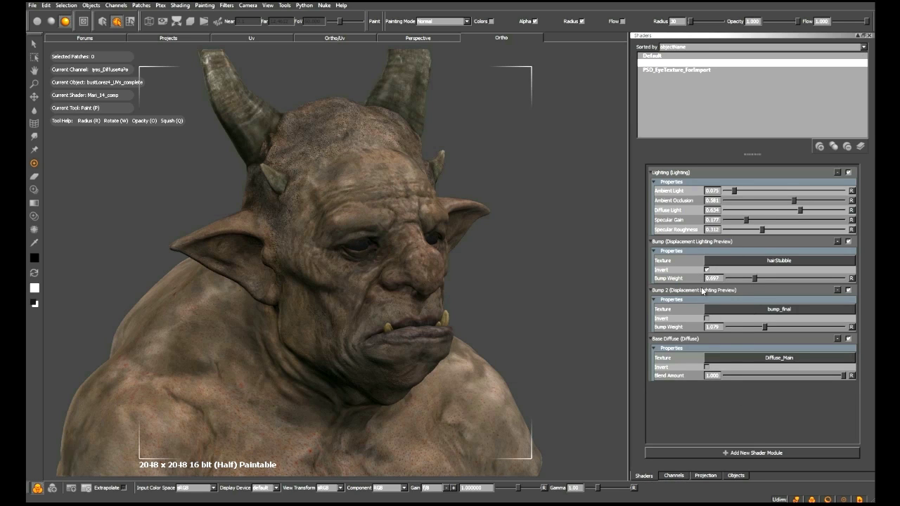
{"action": "left_click", "coordinate": [748, 452]}
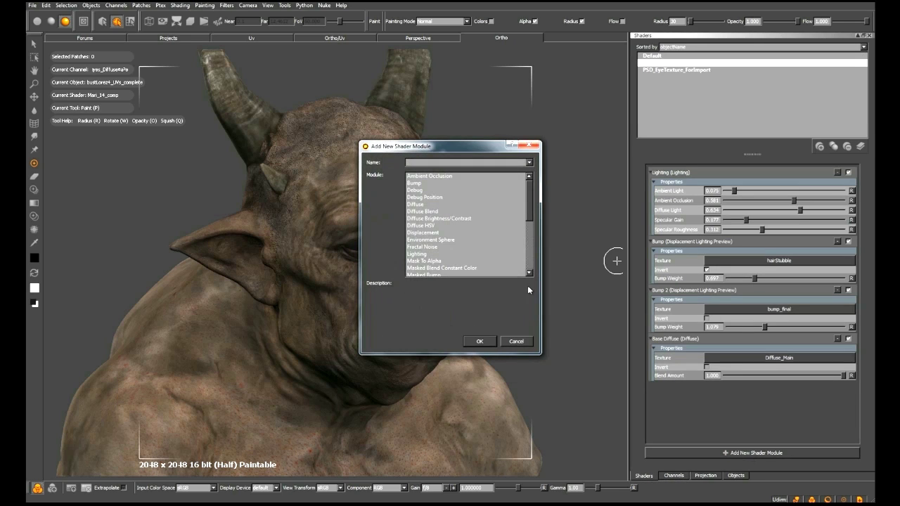
{"action": "left_click", "coordinate": [422, 204]}
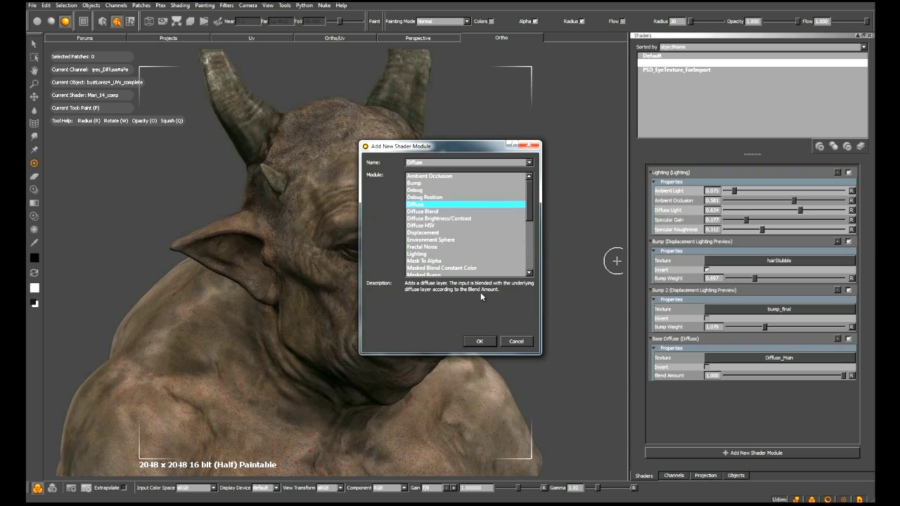
{"action": "left_click", "coordinate": [480, 342]}
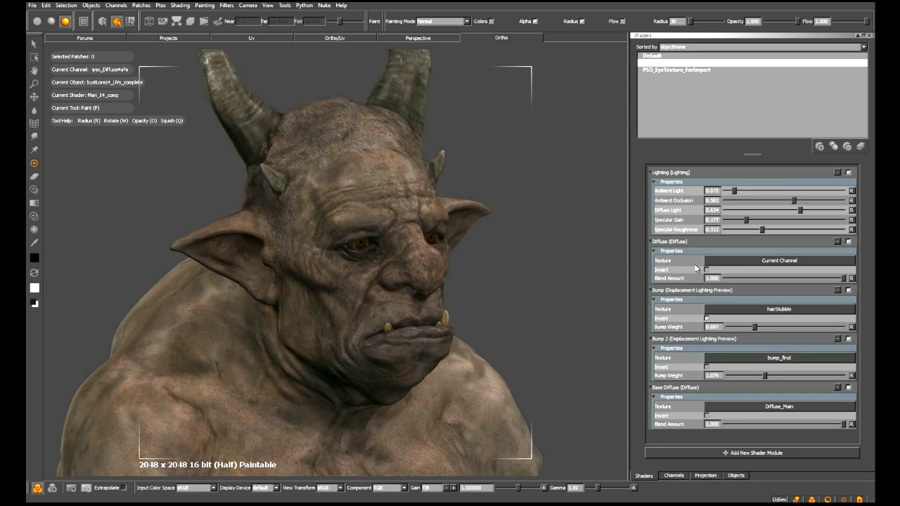
{"action": "left_click", "coordinate": [771, 263]}
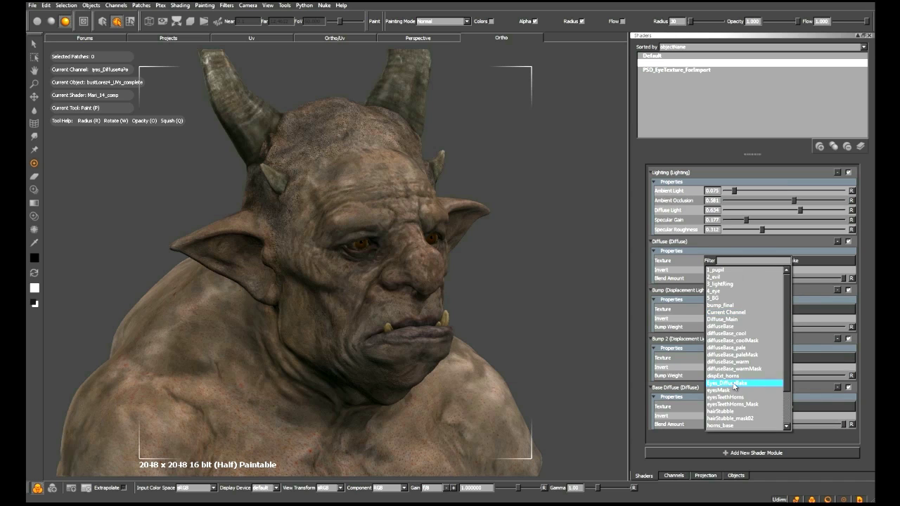
{"action": "left_click", "coordinate": [644, 382]}
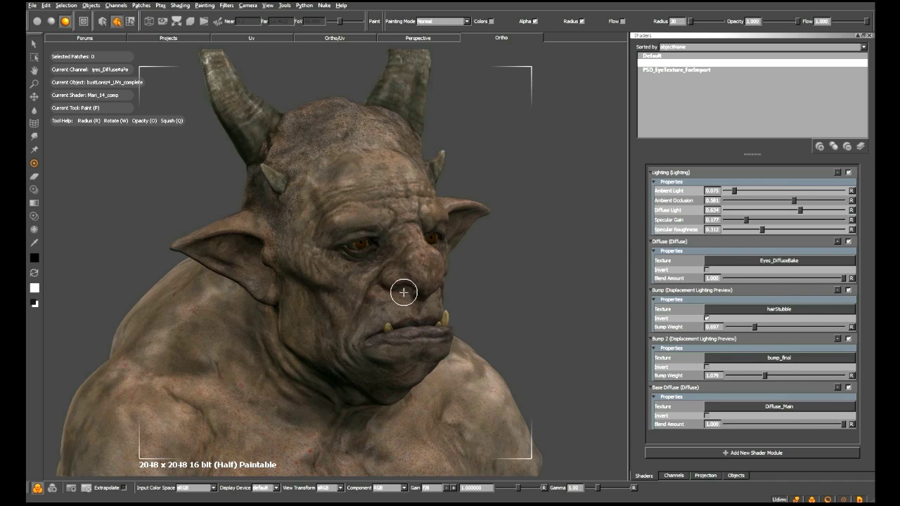
{"action": "key", "text": "f"}
{"action": "left_click_drag", "start_coordinate": [403, 292], "coordinate": [338, 293], "text": "alt"}
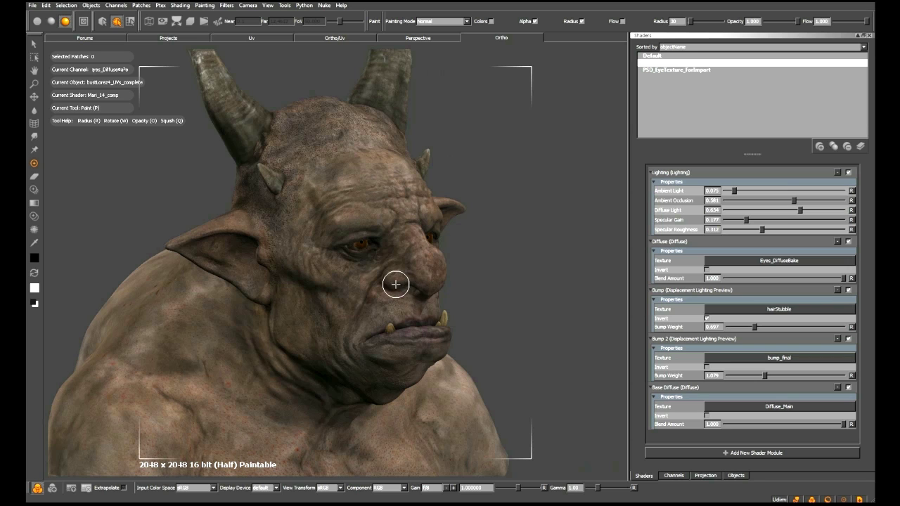
{"action": "left_click_drag", "start_coordinate": [396, 281], "coordinate": [417, 286], "text": "alt"}
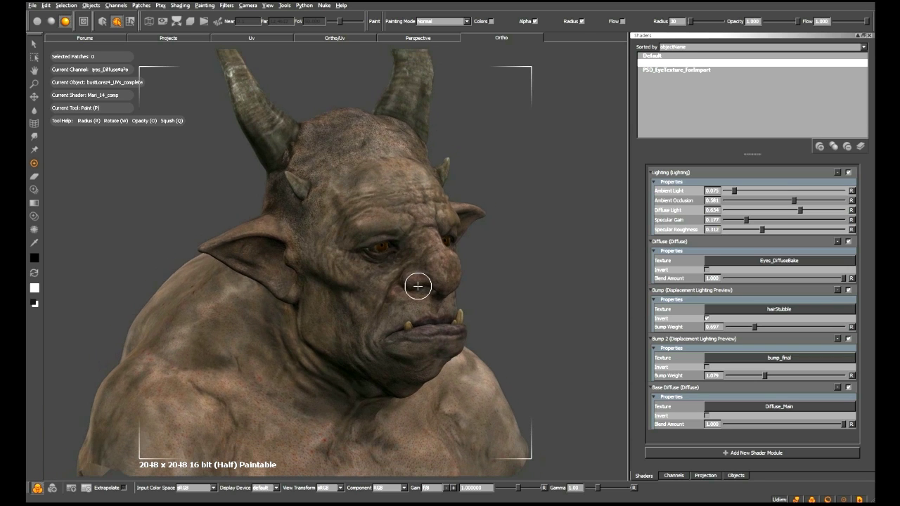